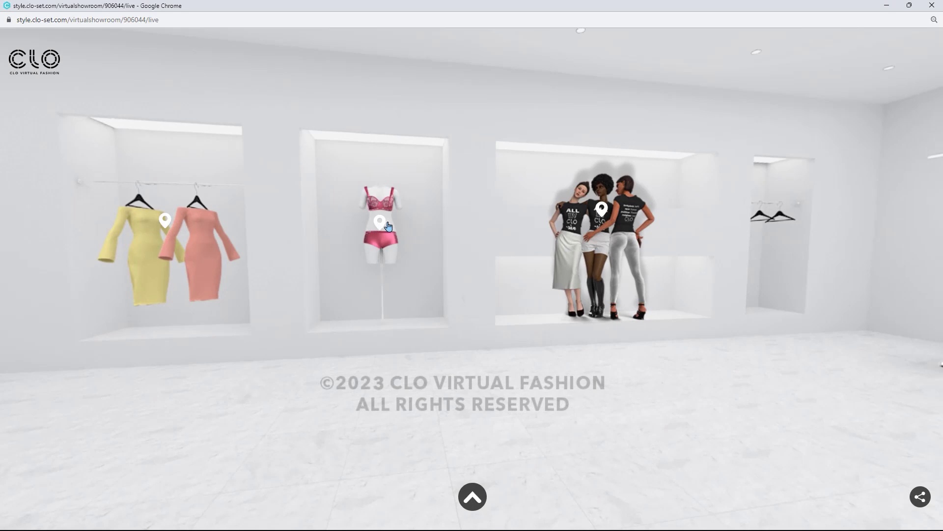
Step: Preview the bra-panty set and high heels products from the live showroom's hotspot pins
left_click(381, 225)
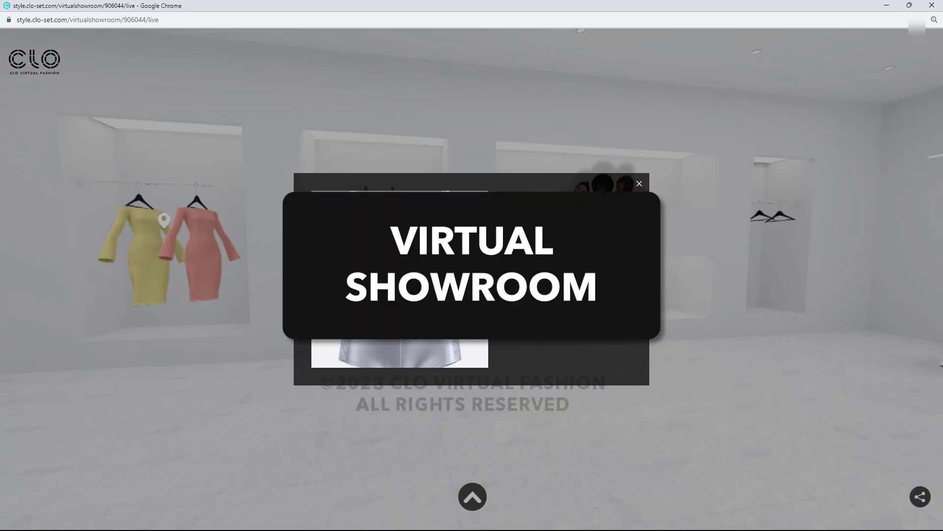
left_click(640, 183)
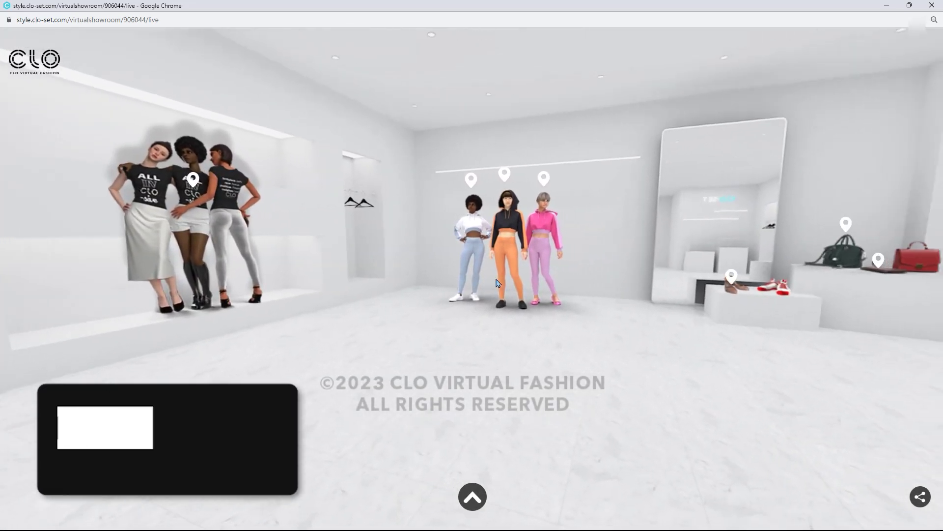
left_click(644, 270)
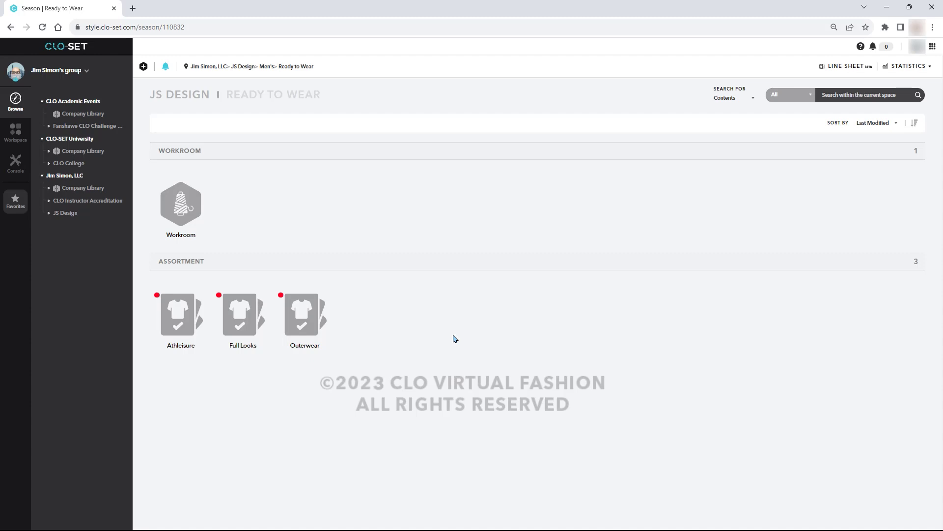
Step: Open the Athleisure assortment with the Soccer Sweatshirt and Jogger Pants
left_click(181, 314)
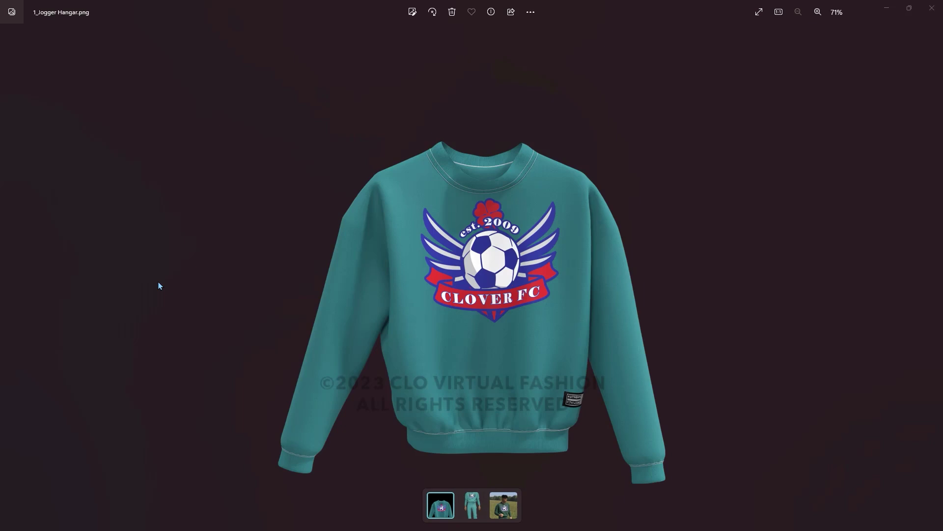
Step: View the 2_Jogger Model.png and 3_Jogger Photo.png renders in Windows Photos
key("Right")
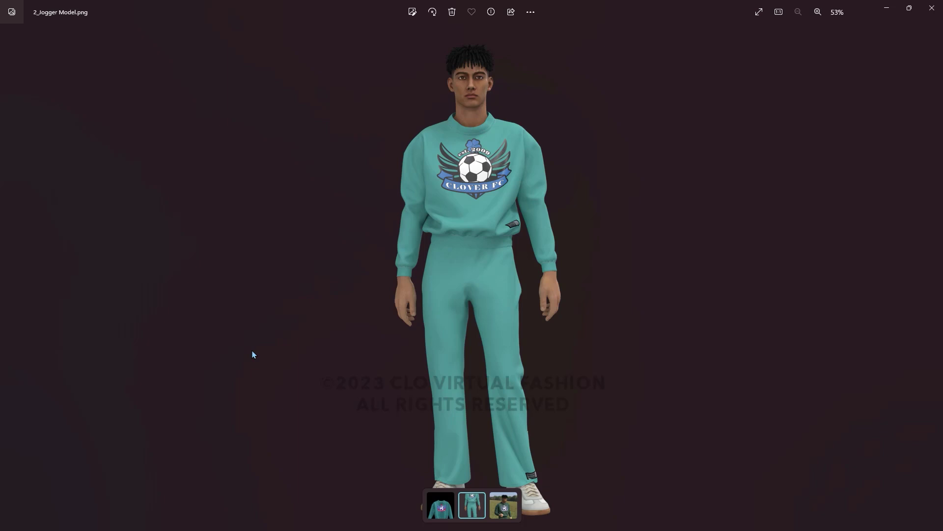
left_click(501, 515)
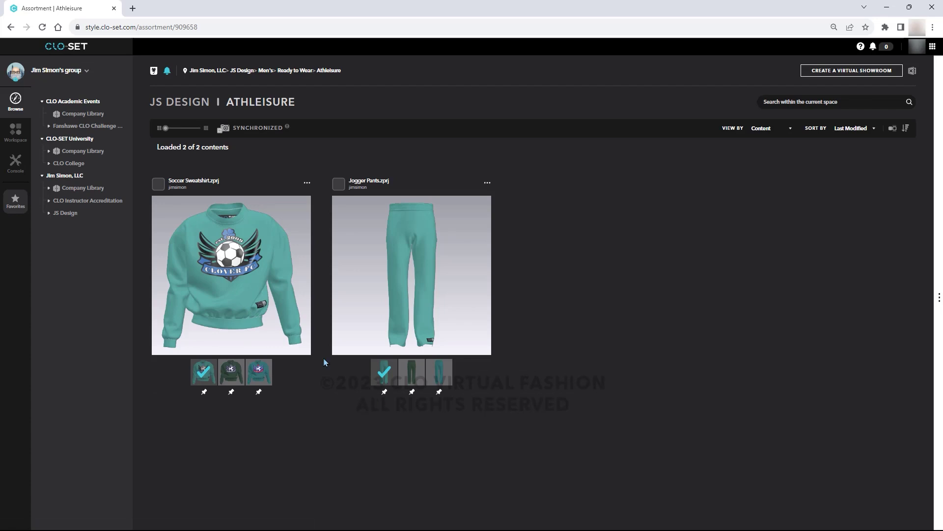
mouse_move(258, 294)
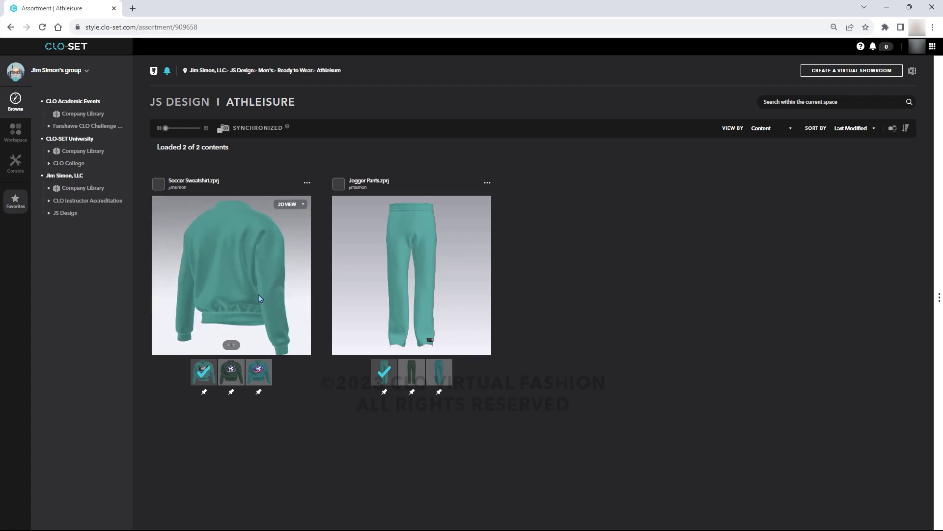
Step: Create the 'Athleisure Showroom' virtual showroom with the preset store panorama as its space
mouse_move(381, 305)
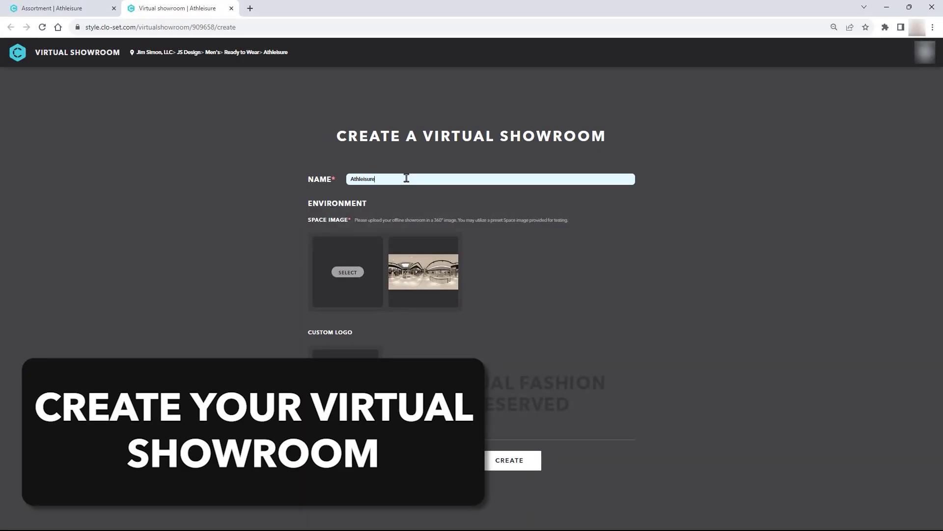
type("Showroom")
left_click(433, 281)
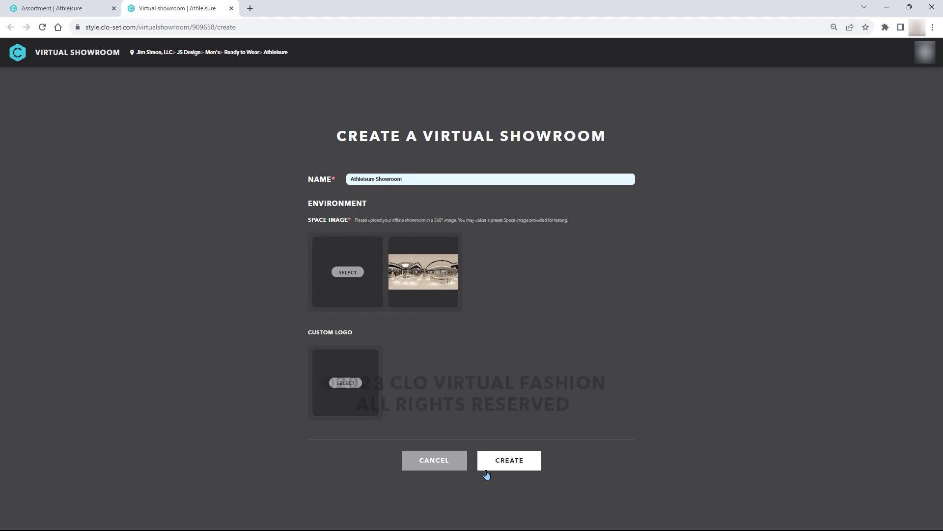
left_click(512, 468)
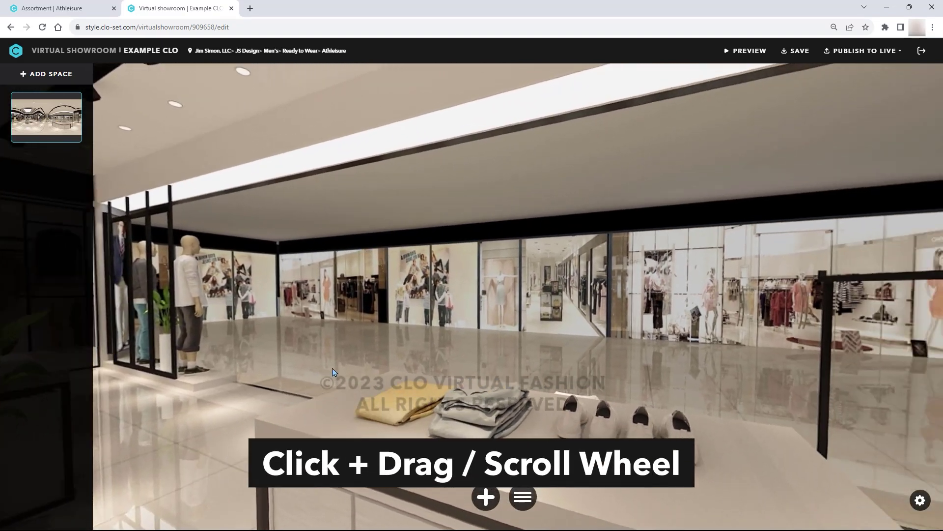
left_click_drag(491, 368, 635, 270)
scroll(635, 271, "up", 5)
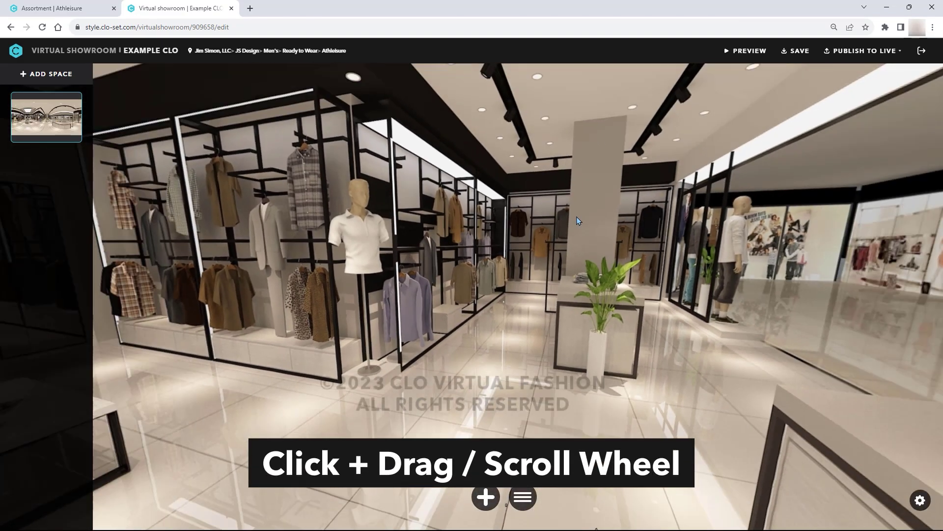
scroll(612, 264, "down", 5)
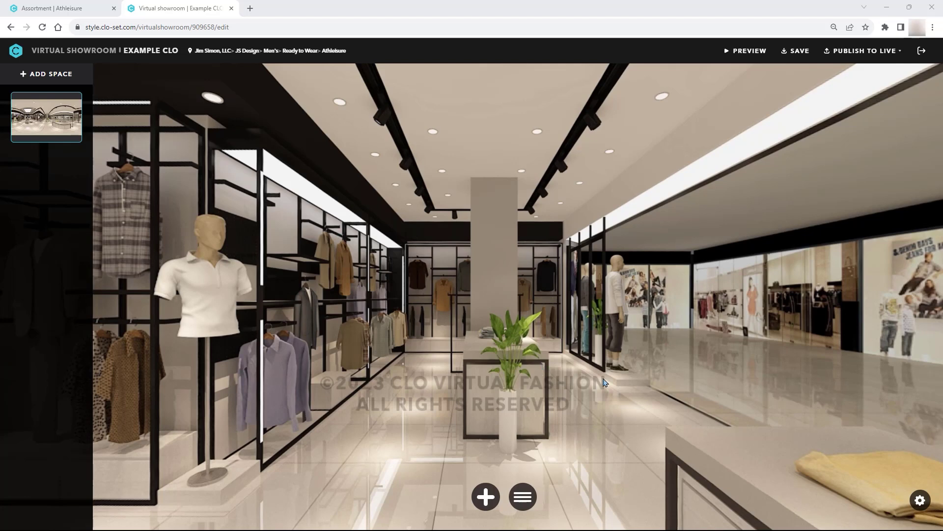
left_click_drag(620, 380, 347, 369)
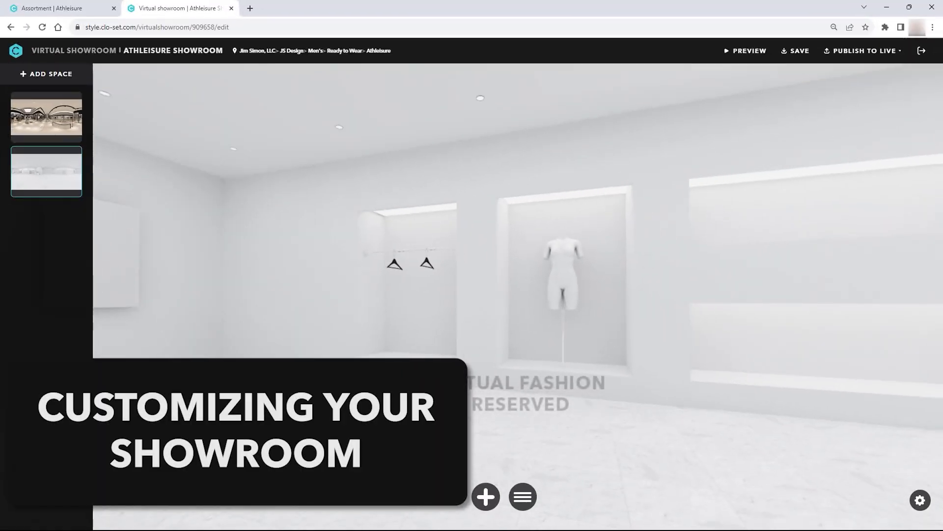
left_click_drag(713, 376, 615, 373)
left_click_drag(773, 366, 229, 288)
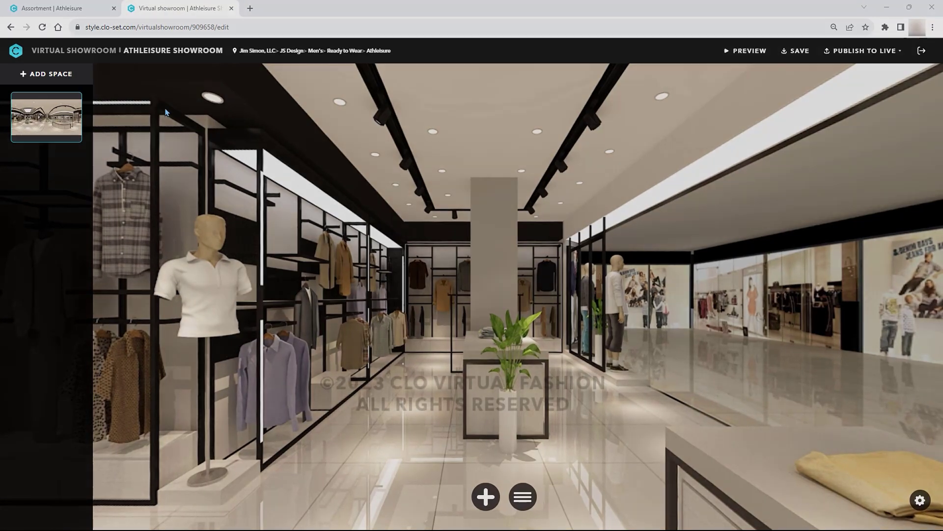
Step: Upload CLOset_Showroom as a new space and delete the original store panorama space
left_click(54, 76)
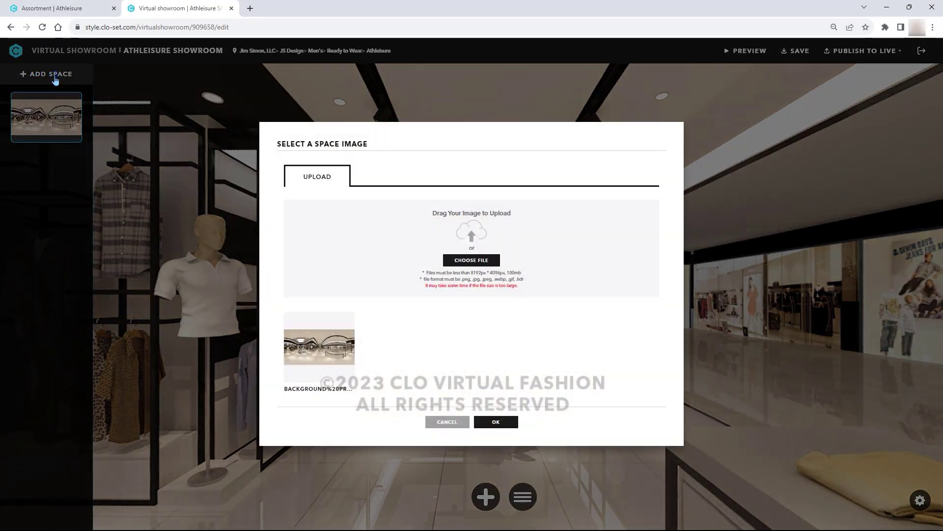
left_click(469, 266)
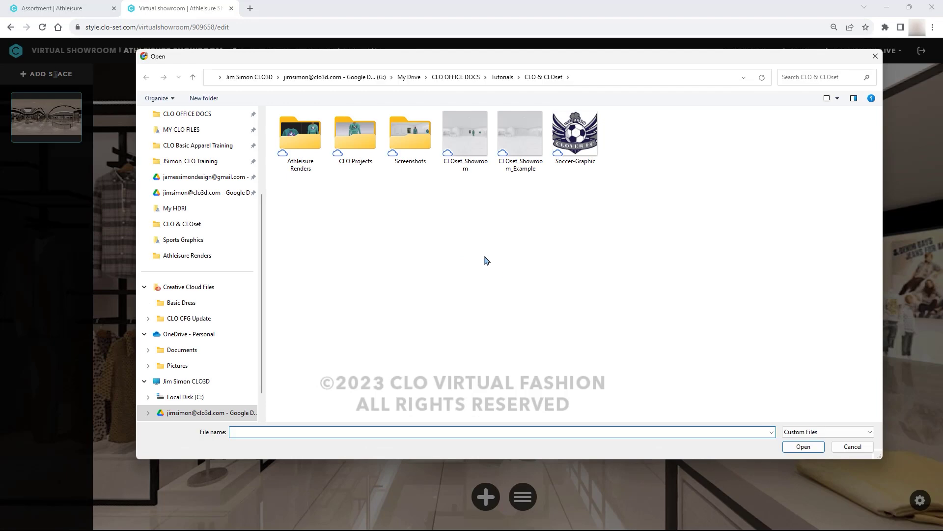
left_click(465, 137)
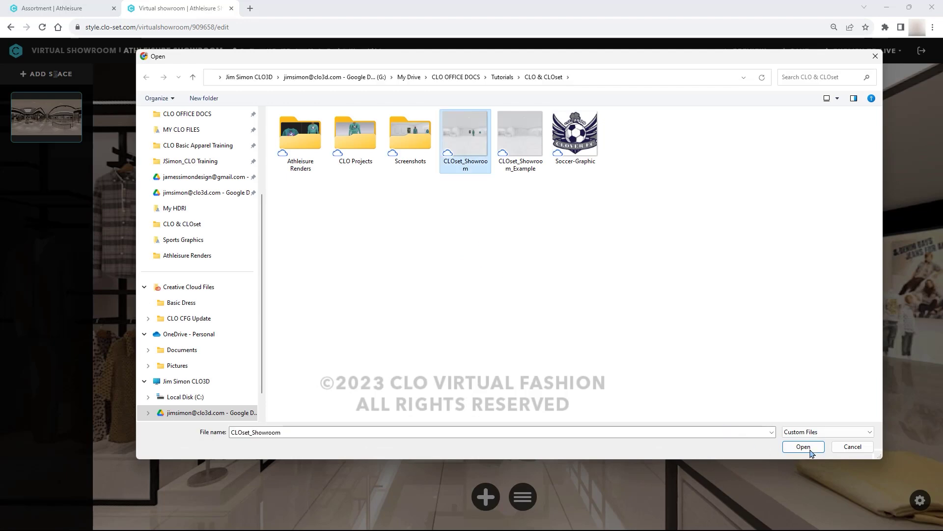
left_click(804, 447)
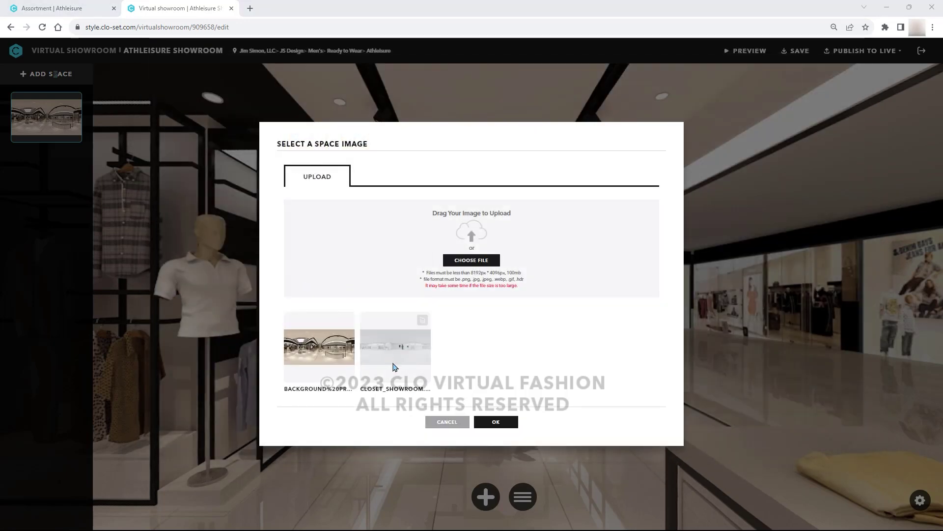
left_click(491, 421)
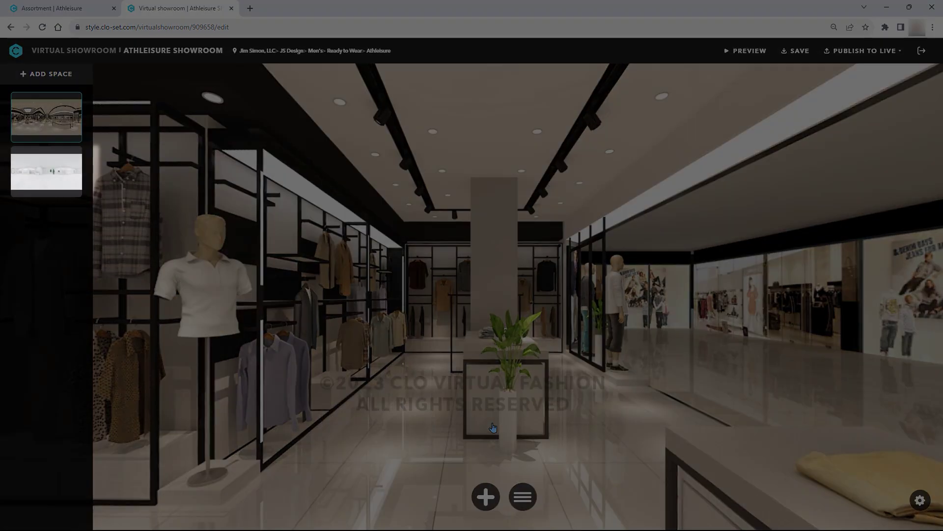
left_click(67, 181)
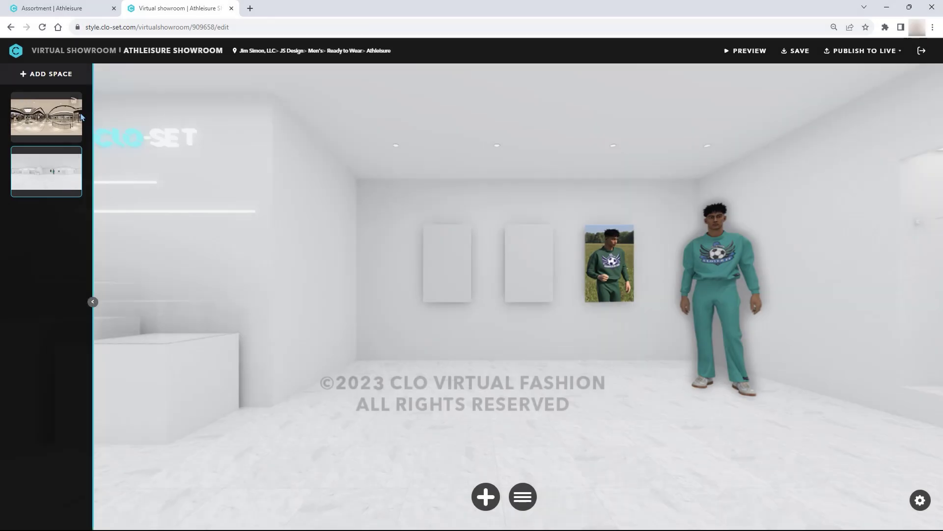
left_click(73, 100)
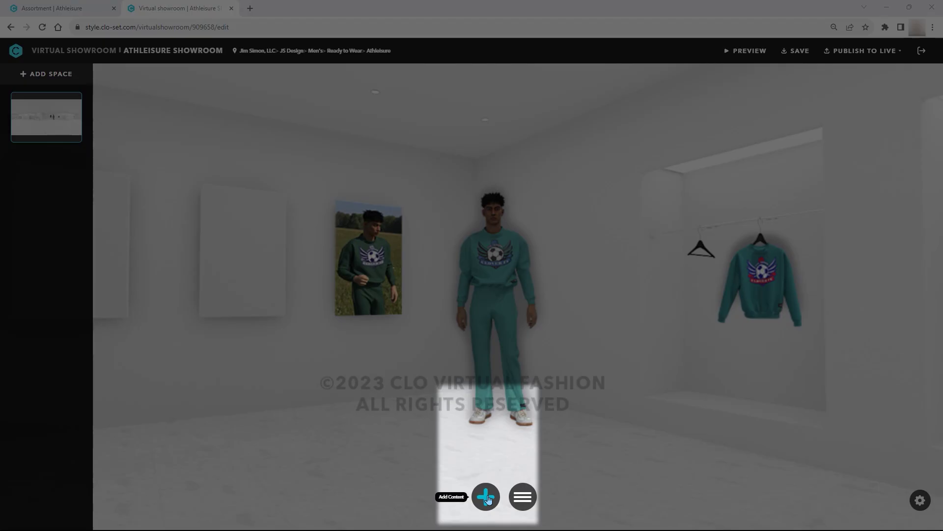
Step: Place the Soccer Sweatshirt 3D content spot on the avatar and edit its content settings
left_click(486, 497)
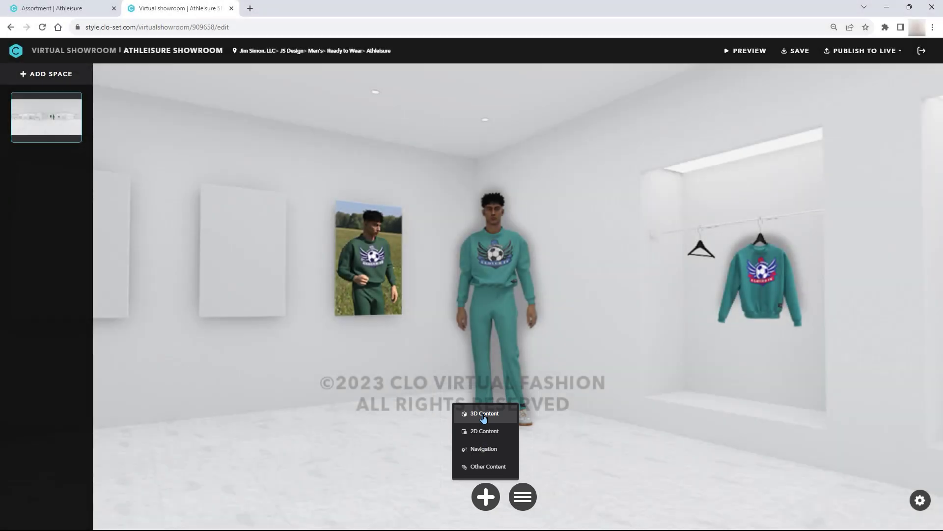
left_click(484, 414)
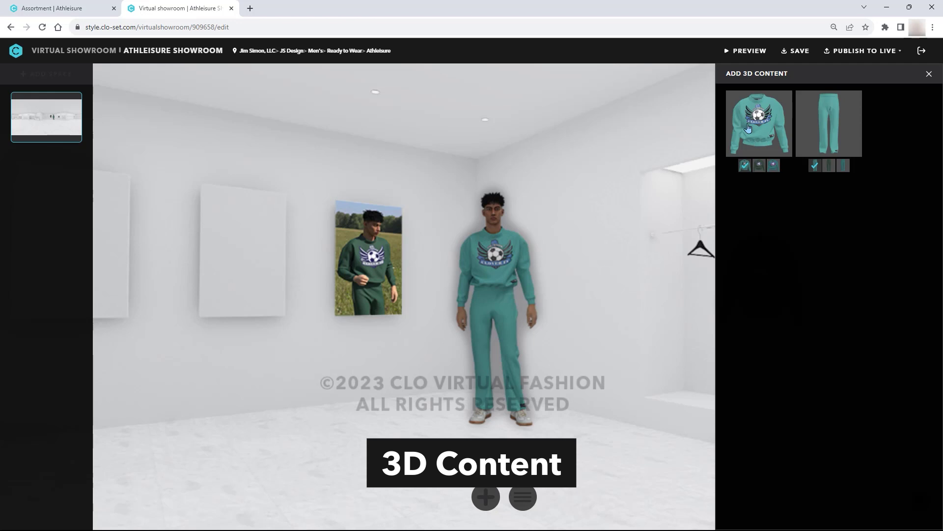
left_click_drag(763, 129, 497, 259)
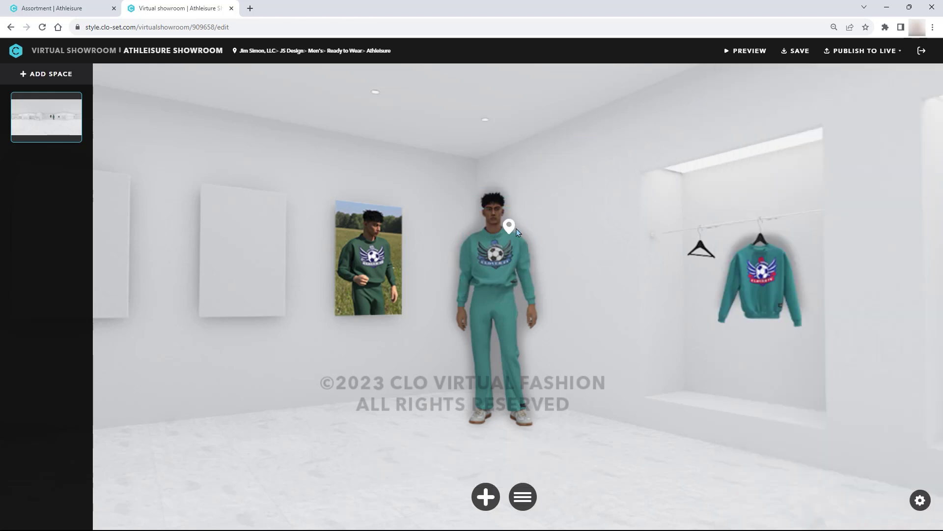
mouse_move(517, 230)
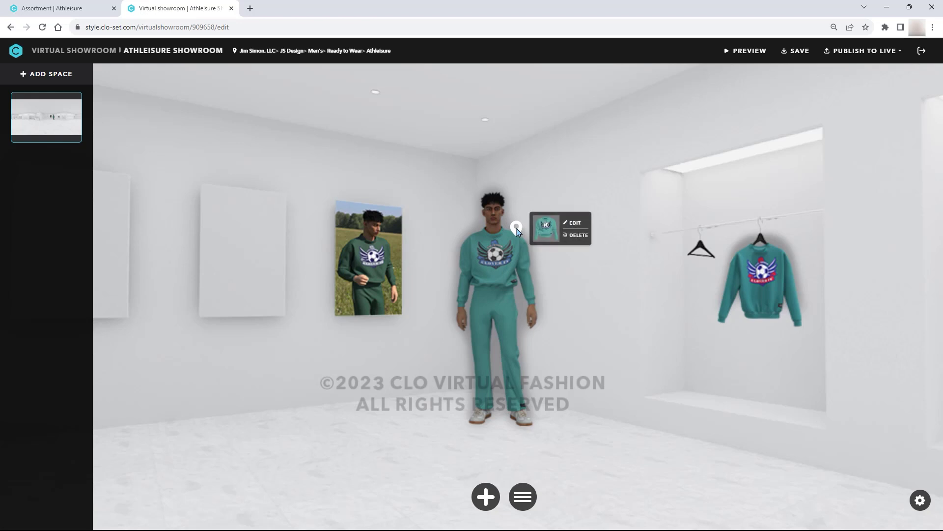
left_click(576, 223)
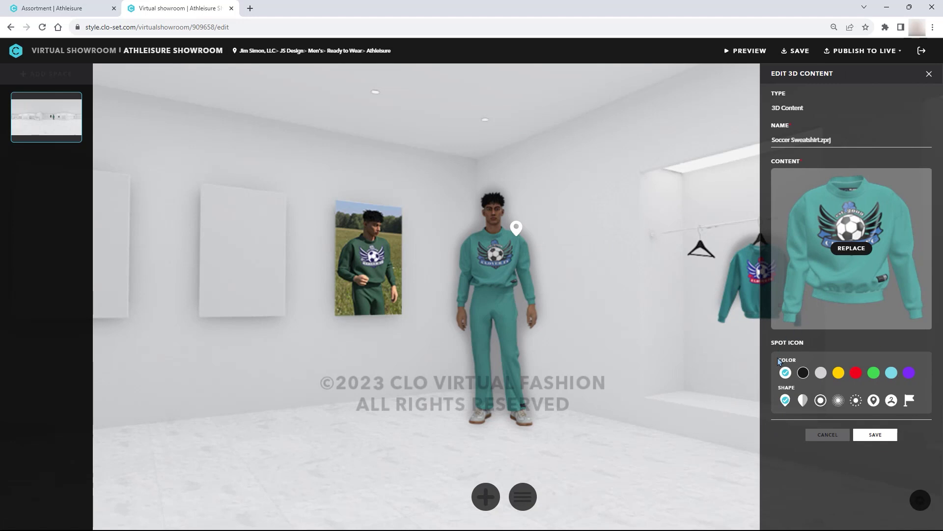
Step: Save the sweatshirt spot, then add a 2D spot with the Soccer-Graphic image on the shirt
left_click(929, 74)
left_click(485, 496)
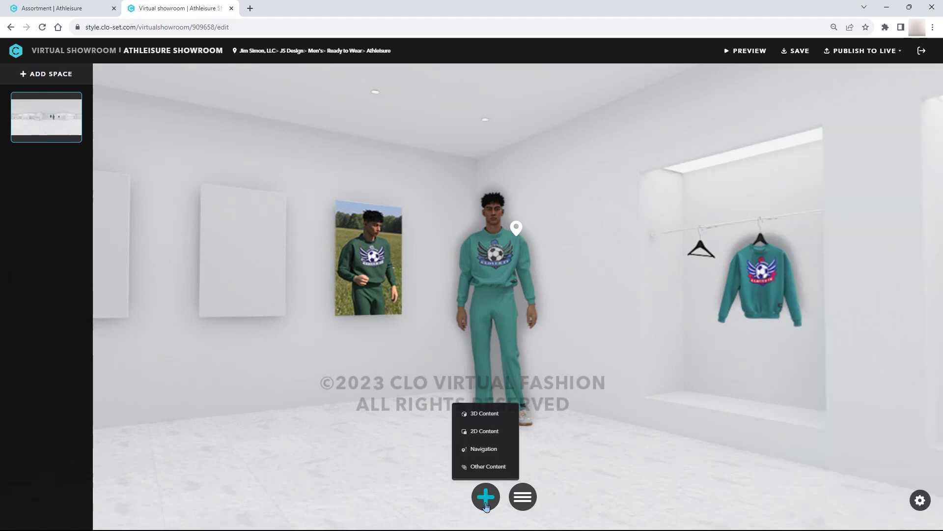
left_click(481, 431)
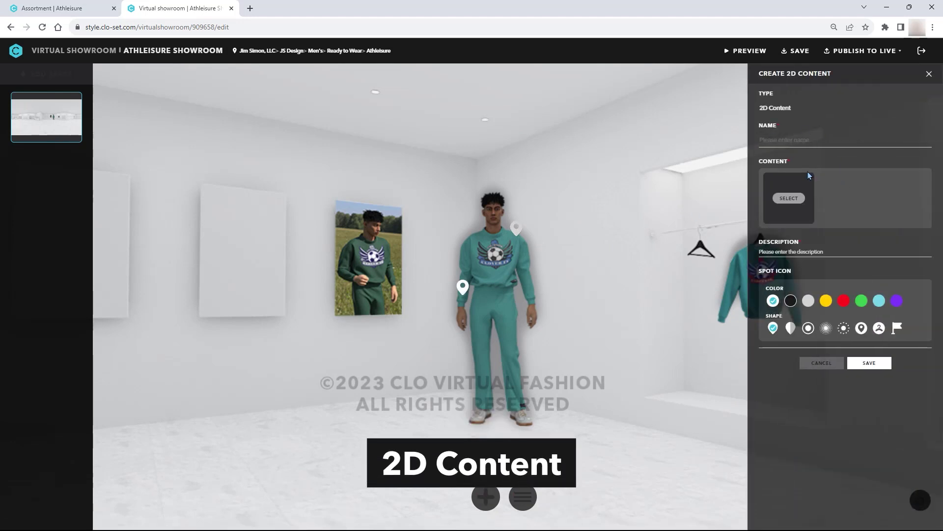
left_click(789, 198)
double_click(588, 146)
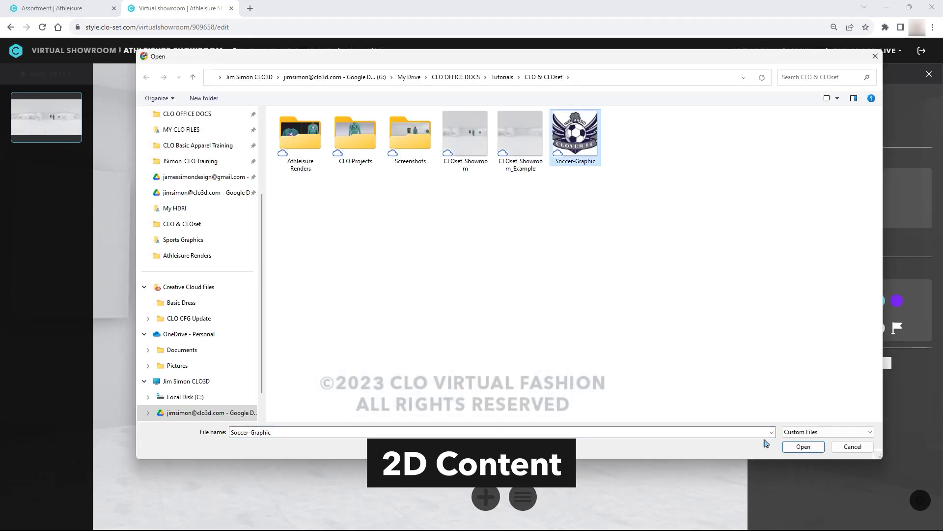
left_click_drag(472, 263, 525, 257)
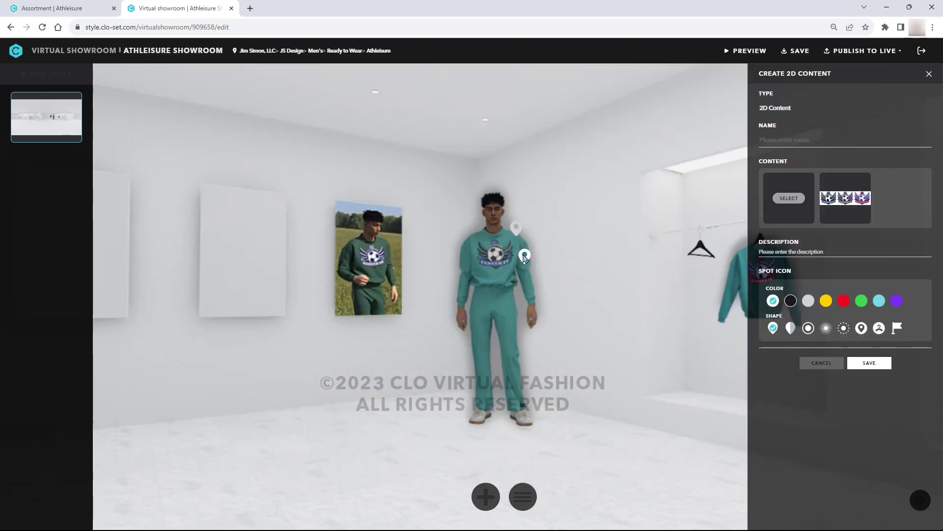
Step: Give the 2D spot a sunburst icon, name 'Soccer Graphic', description '3 Colorways', and save
left_click(843, 329)
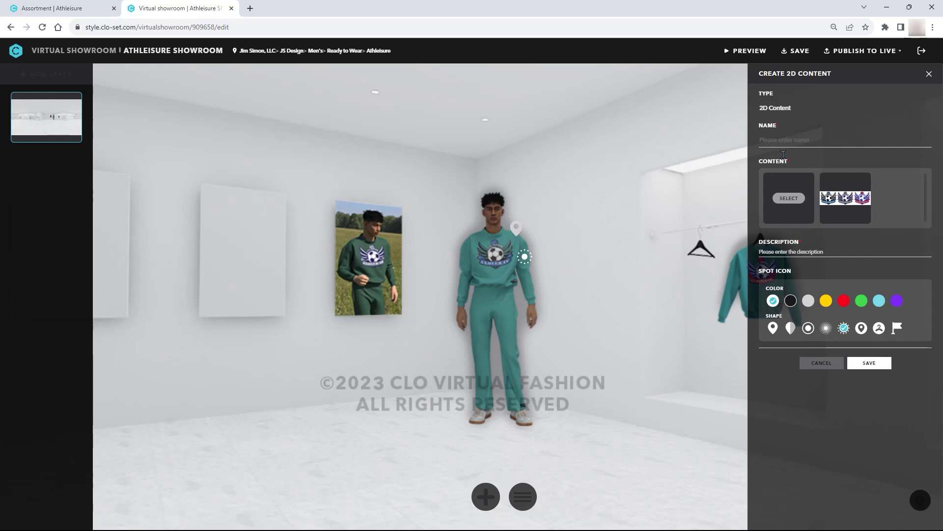
left_click(784, 140)
type("Soccer Graphic")
left_click(827, 253)
type("3 Colorways")
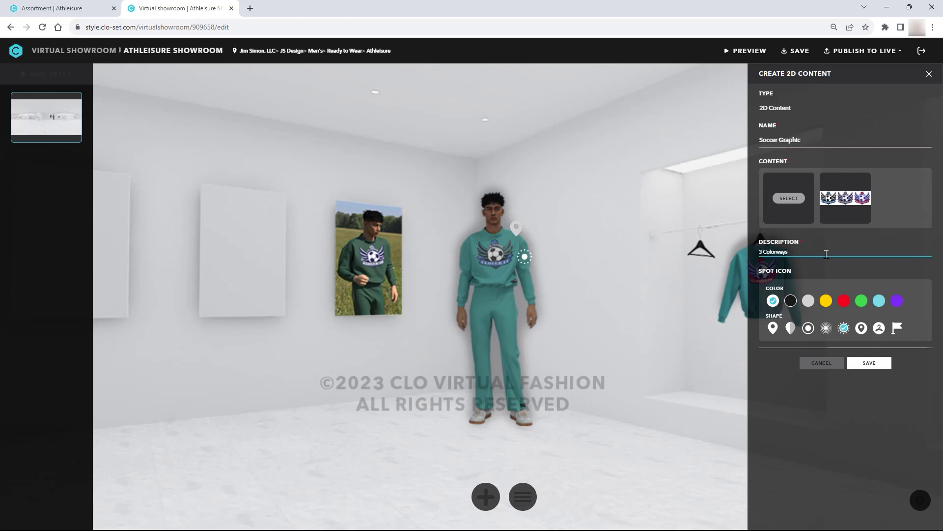
left_click(857, 362)
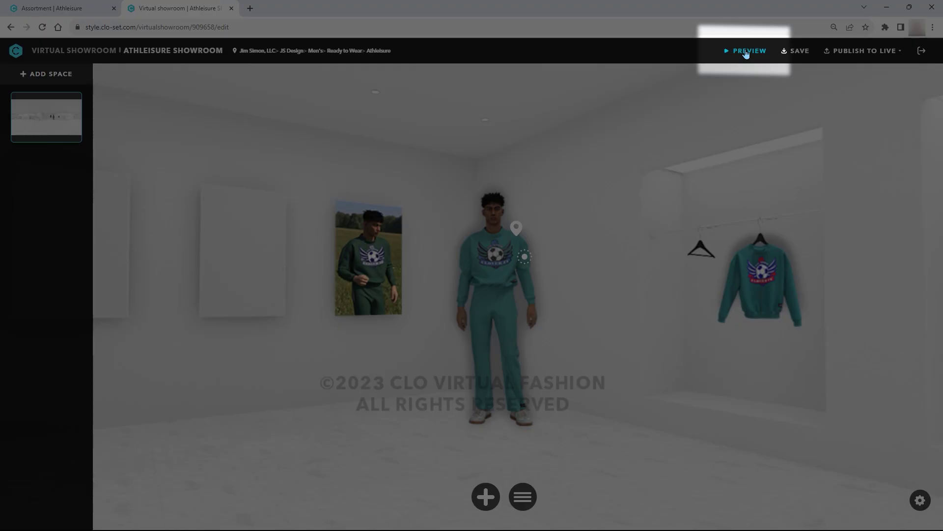
left_click(746, 51)
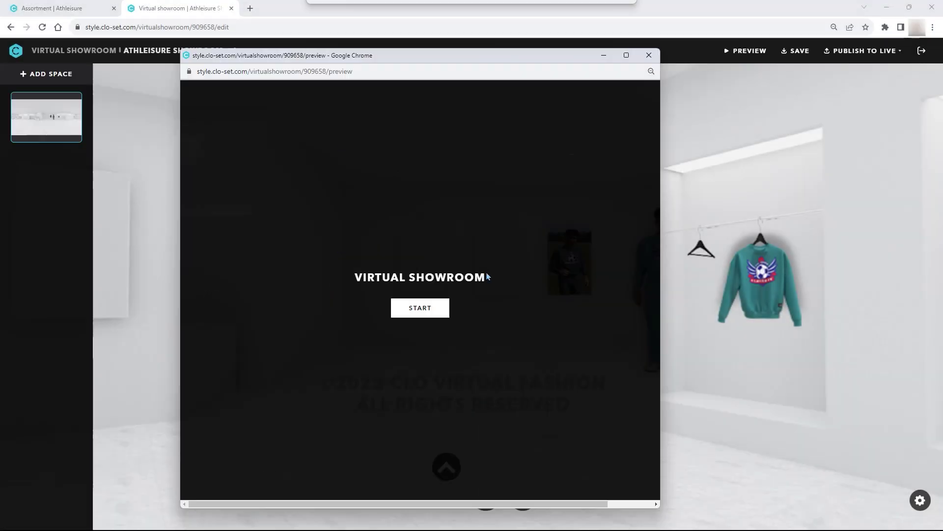
left_click(432, 312)
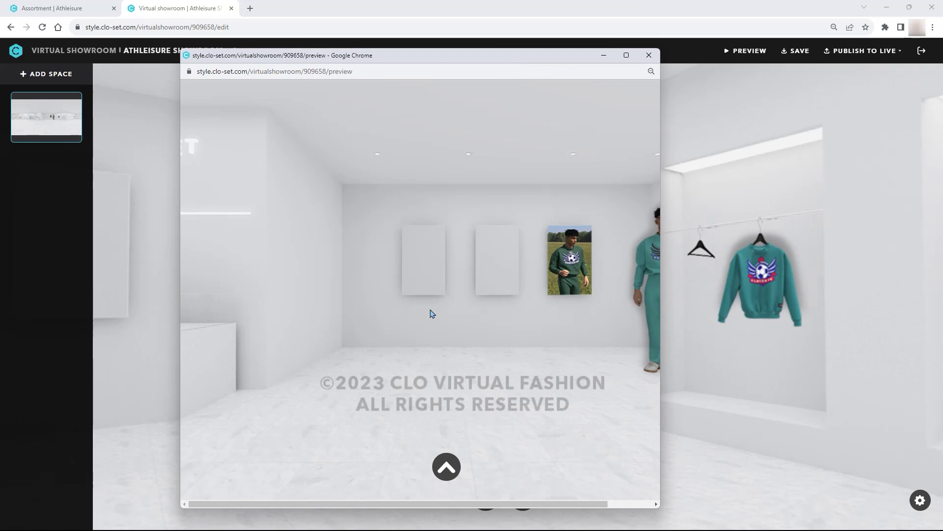
left_click_drag(609, 338, 444, 323)
left_click(431, 231)
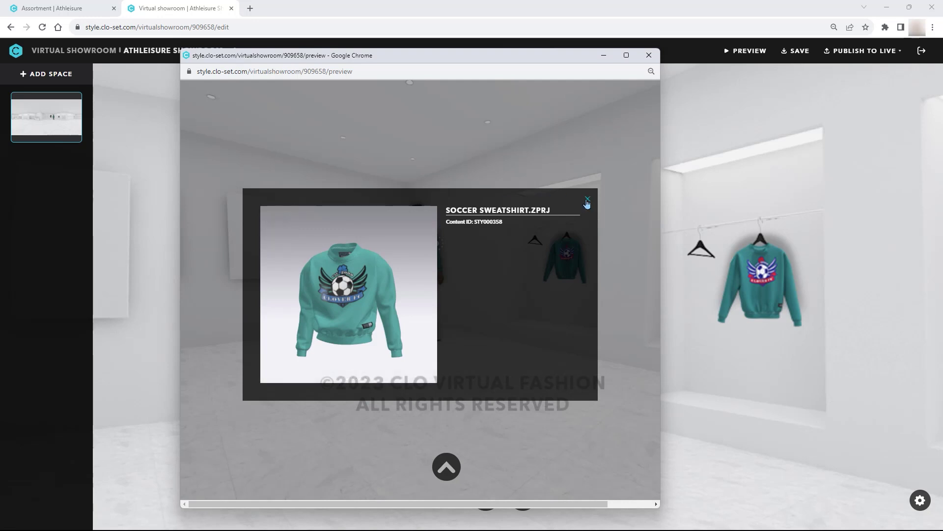
left_click(588, 199)
left_click(435, 245)
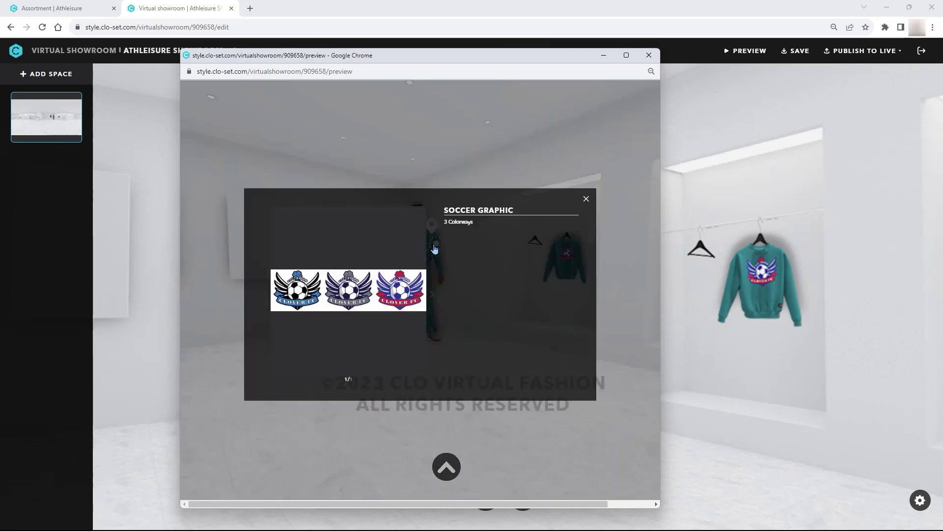
left_click(586, 199)
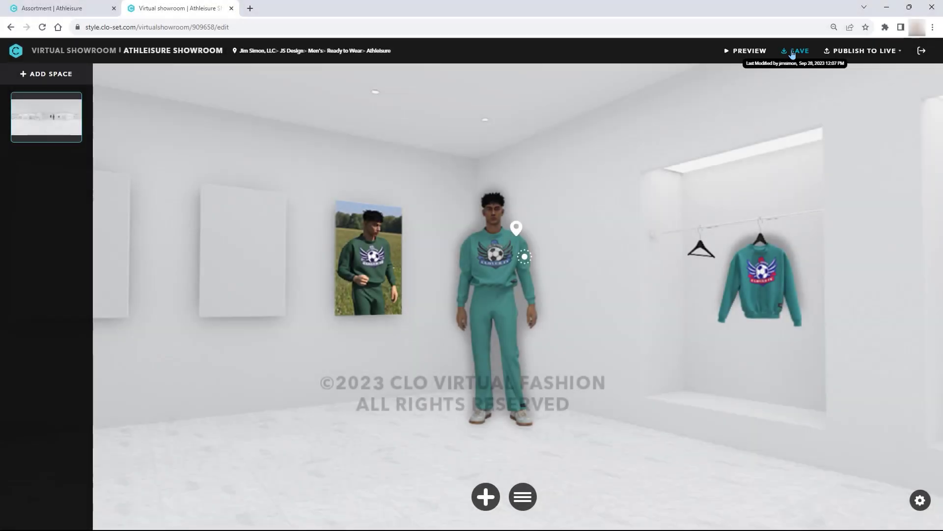
Step: Save and exit the showroom editor, then reopen Athleisure Showroom via Virtual Showroom > Edit
left_click(794, 51)
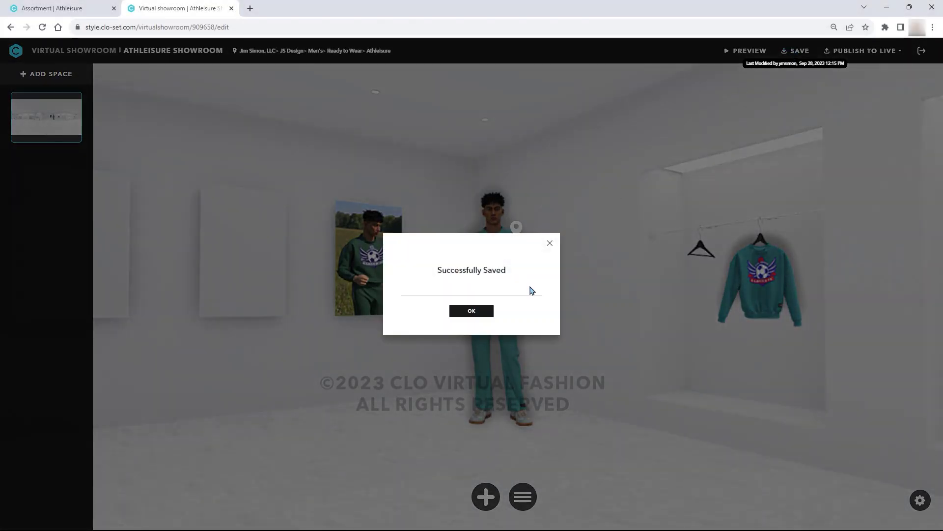
left_click(481, 311)
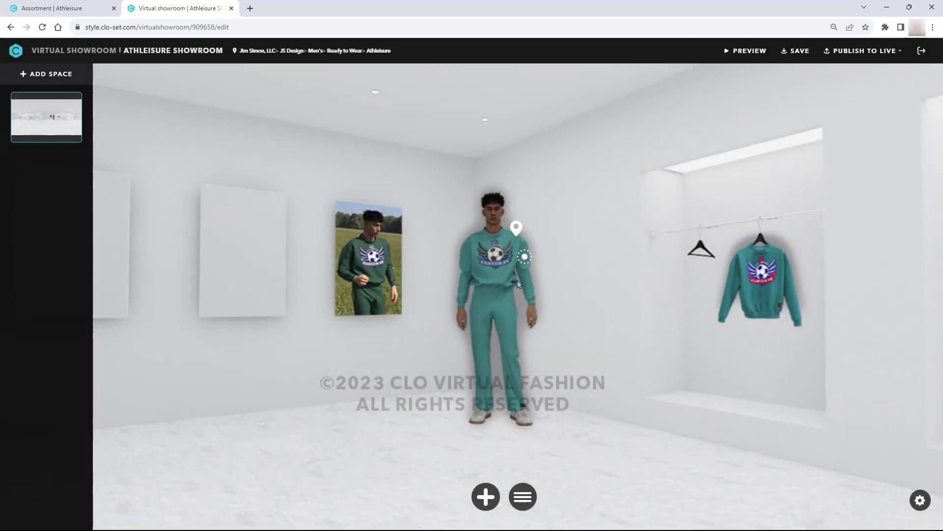
left_click(920, 52)
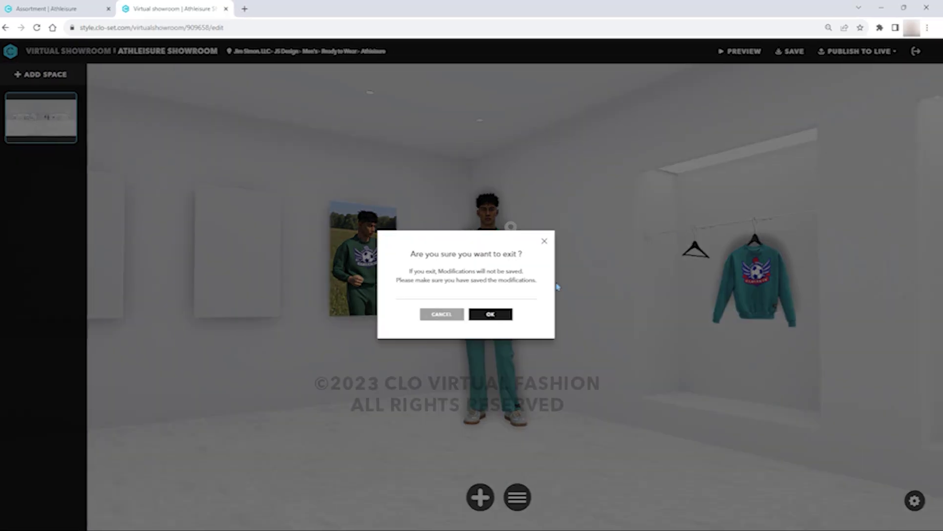
left_click(501, 314)
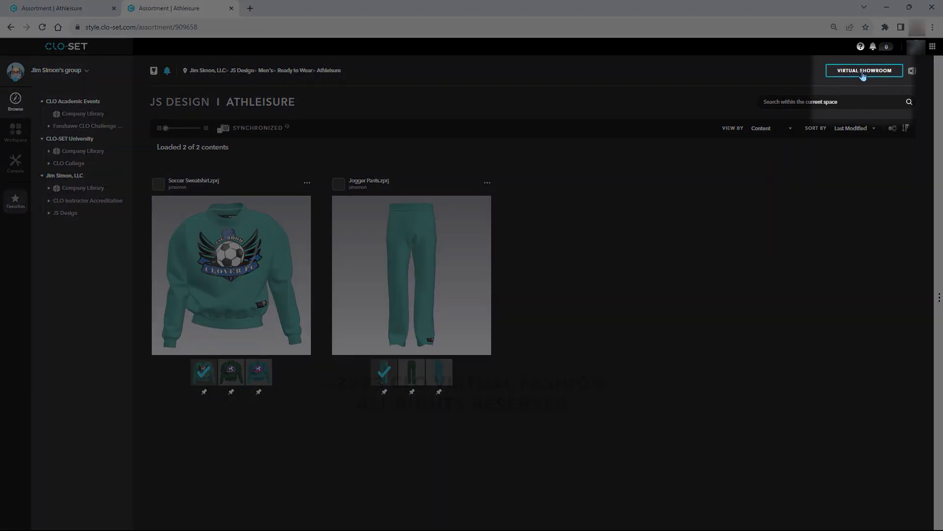
left_click(864, 71)
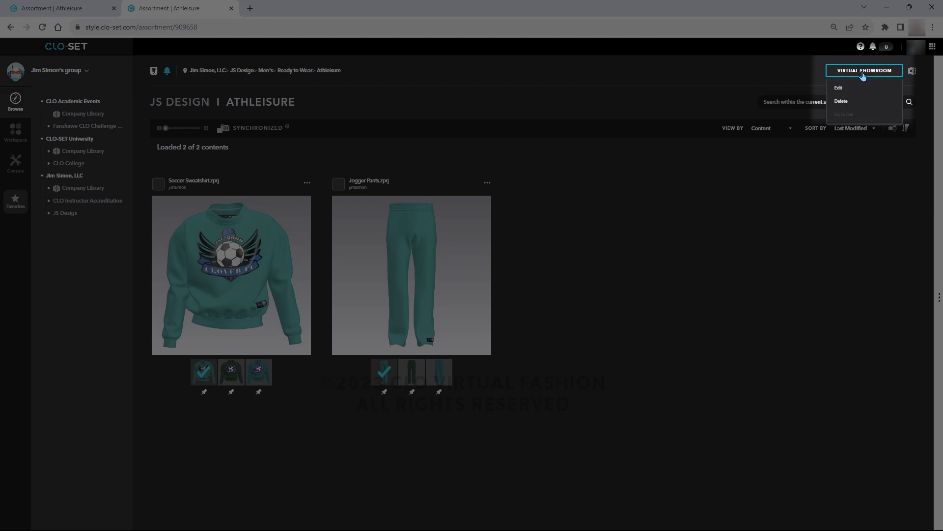
left_click(840, 88)
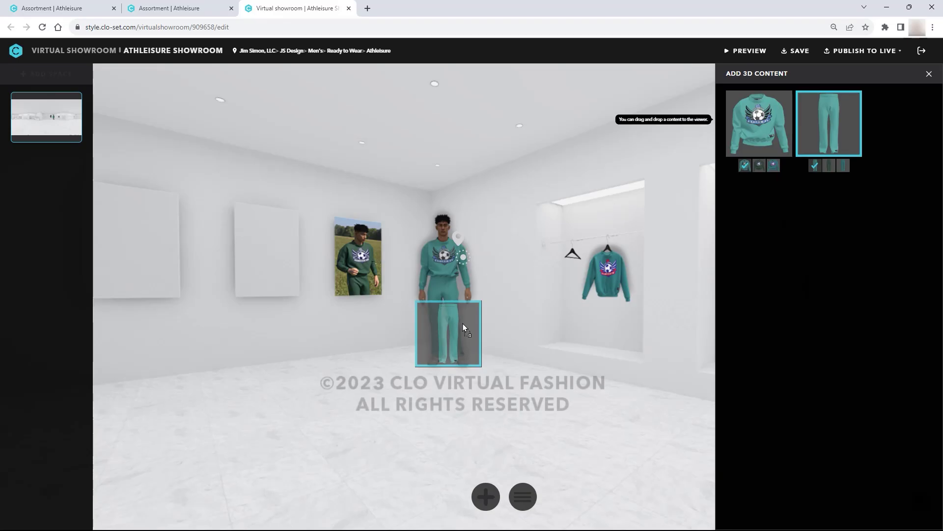
Step: Add spots for the avatar's jogger pants, the hanging sweatshirt (black icon) and the wall photo
left_click_drag(463, 323, 450, 305)
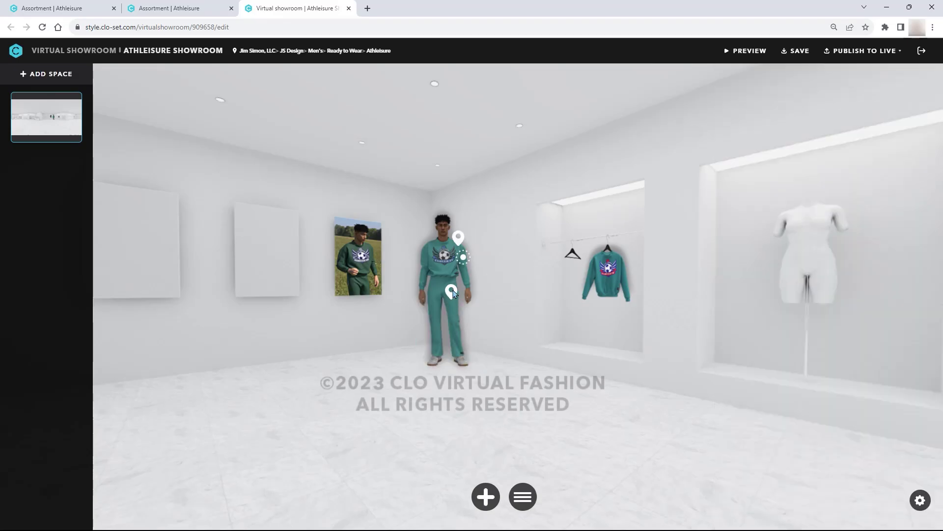
left_click(485, 496)
left_click(484, 414)
left_click_drag(757, 127, 608, 270)
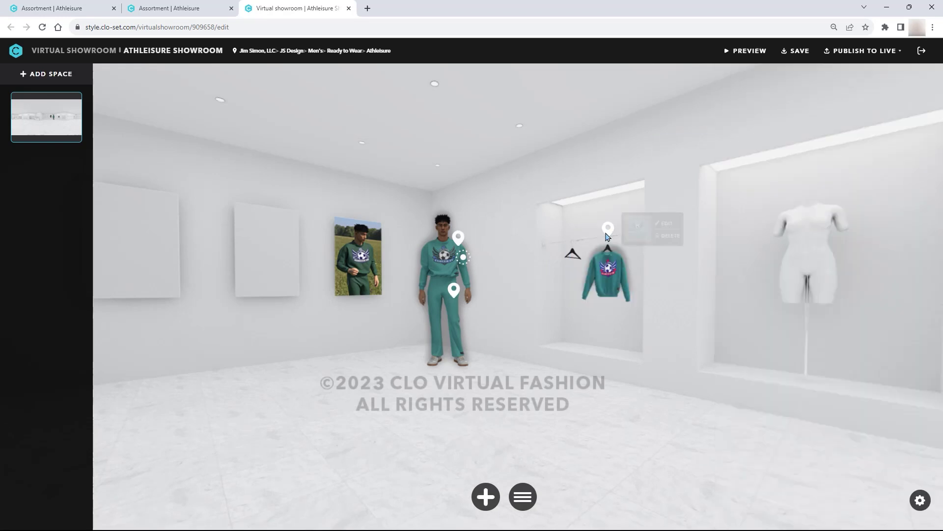
left_click(803, 373)
left_click(876, 435)
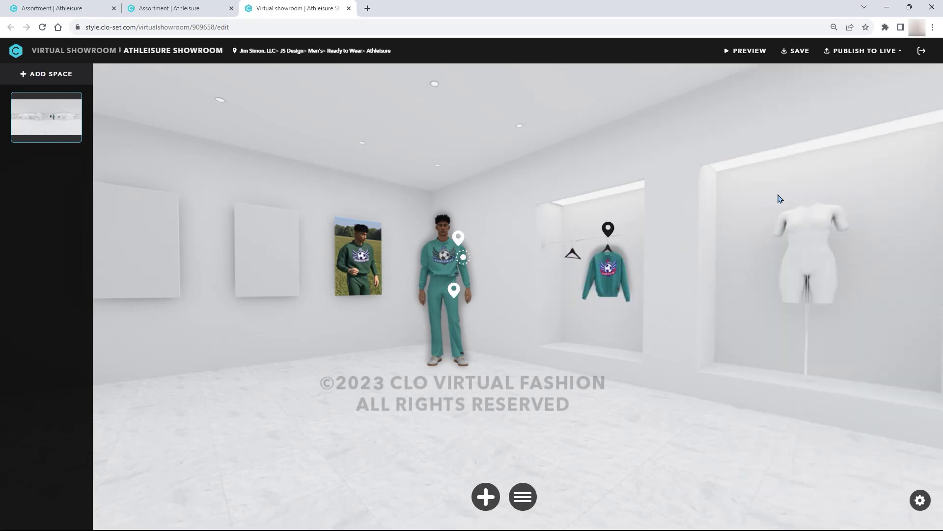
left_click(486, 496)
left_click(485, 414)
left_click_drag(789, 102, 364, 253)
Step: Save the showroom, publish it to live, and select its live web address
left_click(796, 50)
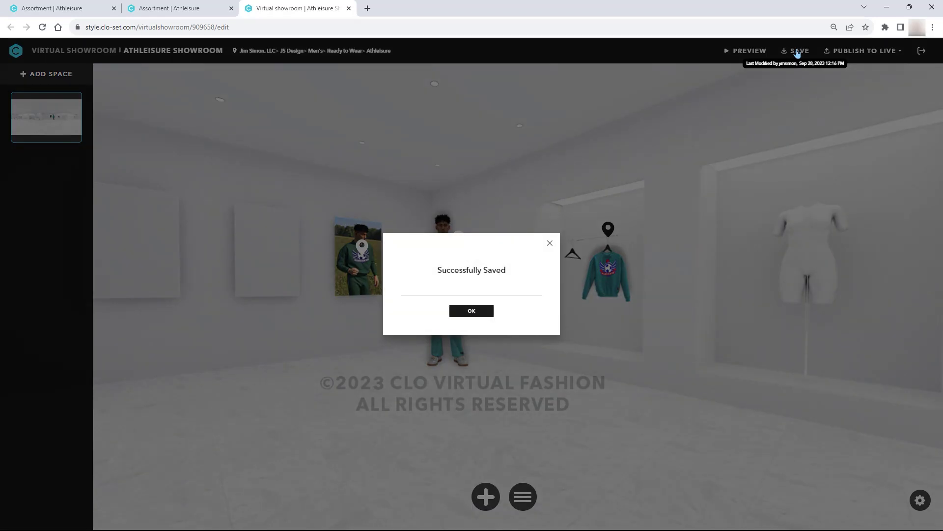
left_click(465, 311)
left_click(868, 53)
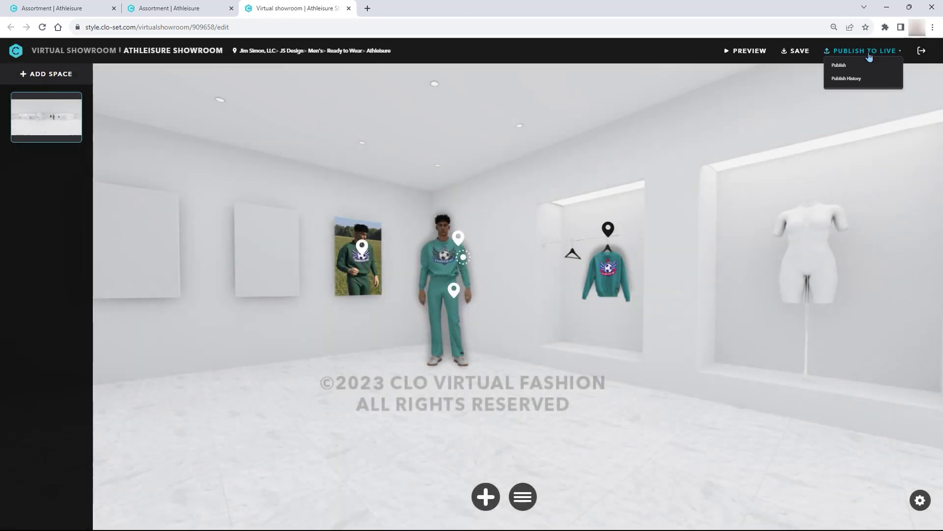
left_click(860, 66)
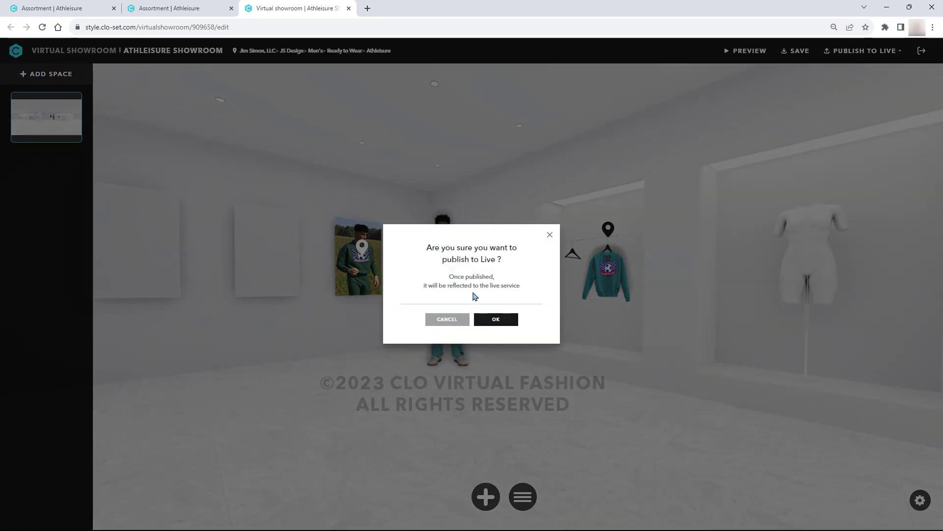
left_click(493, 318)
double_click(646, 39)
left_click(80, 21)
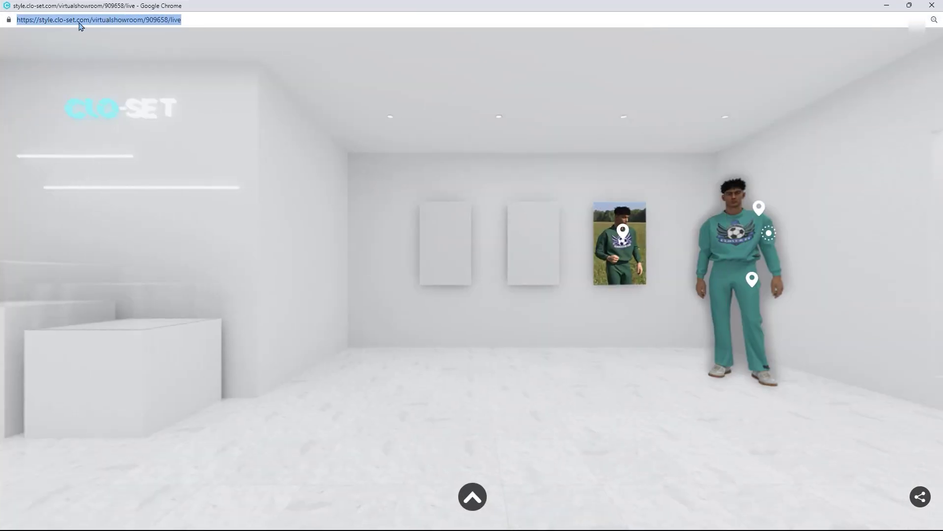